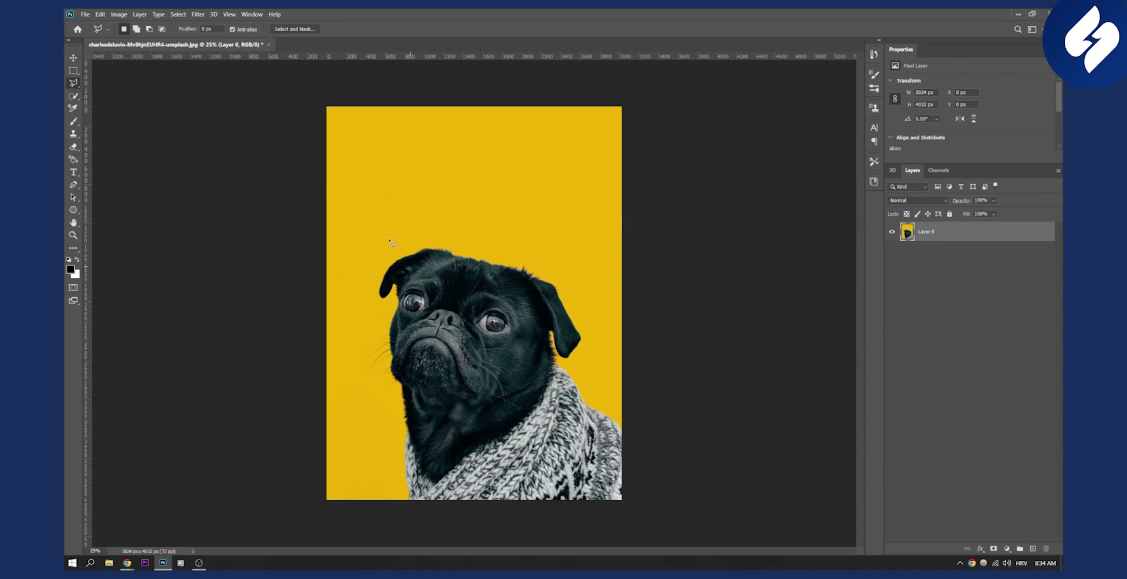
Show the File > Export submenu for the pug photo.
click(85, 14)
mouse_move(180, 150)
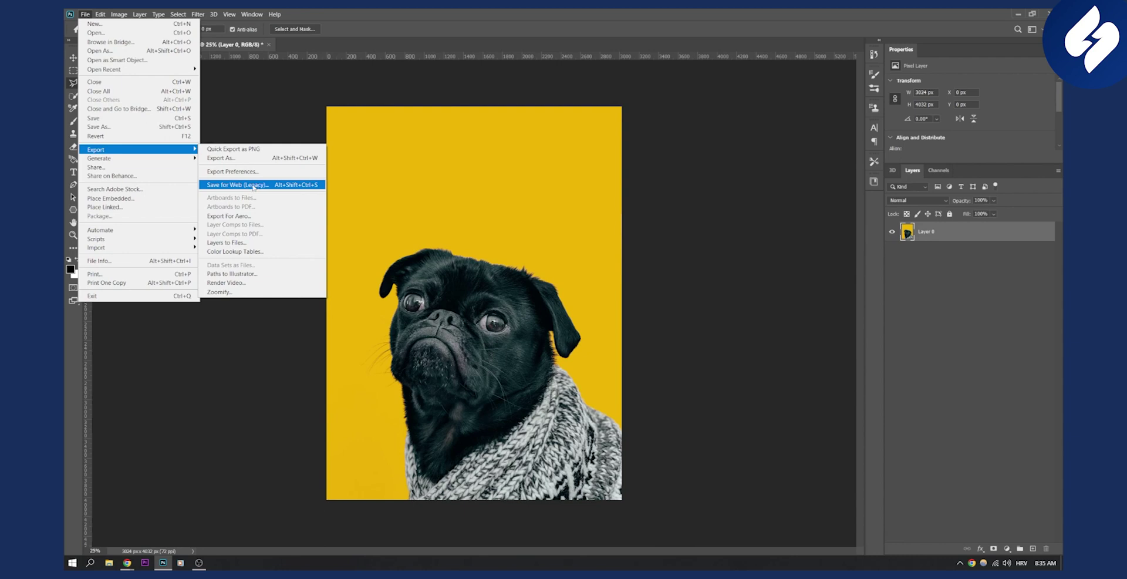
Open Save for Web (Legacy), reposition the dialog, and preview the PNG-24 export in a browser.
click(252, 186)
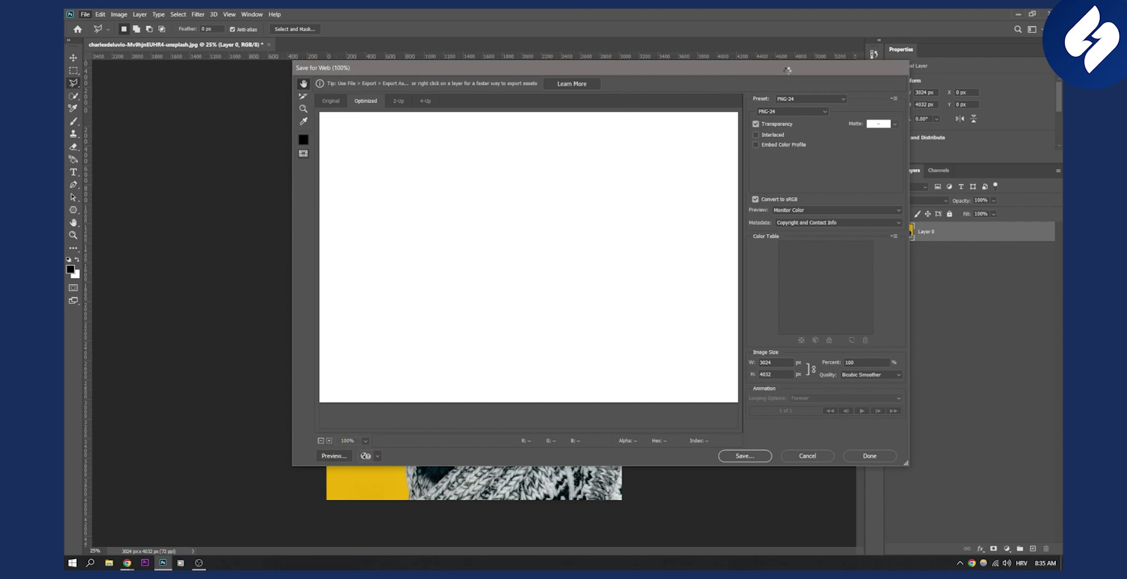
drag(779, 70, 700, 90)
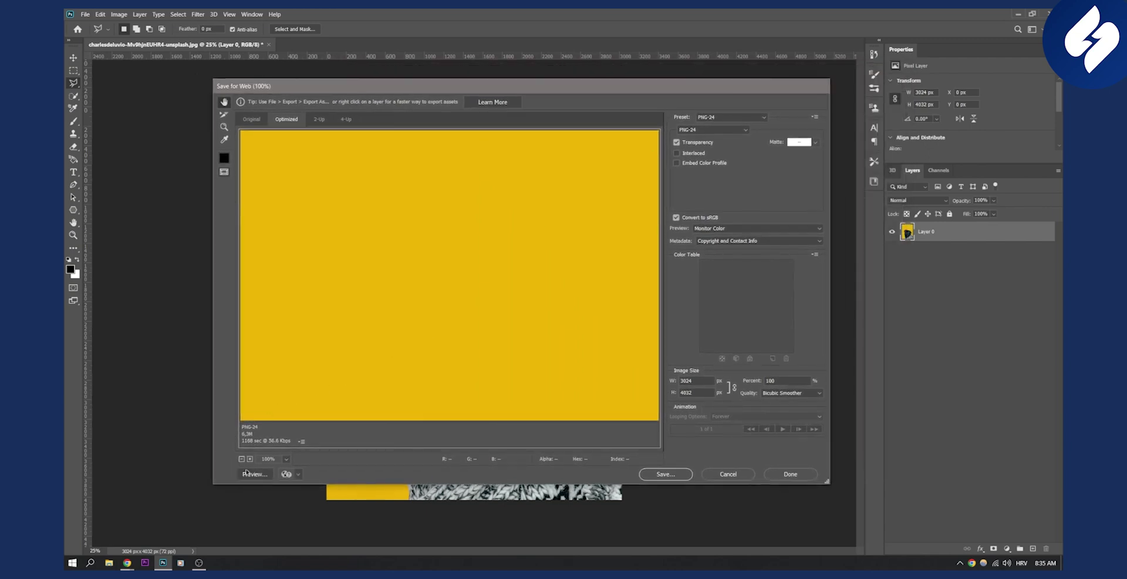
click(248, 474)
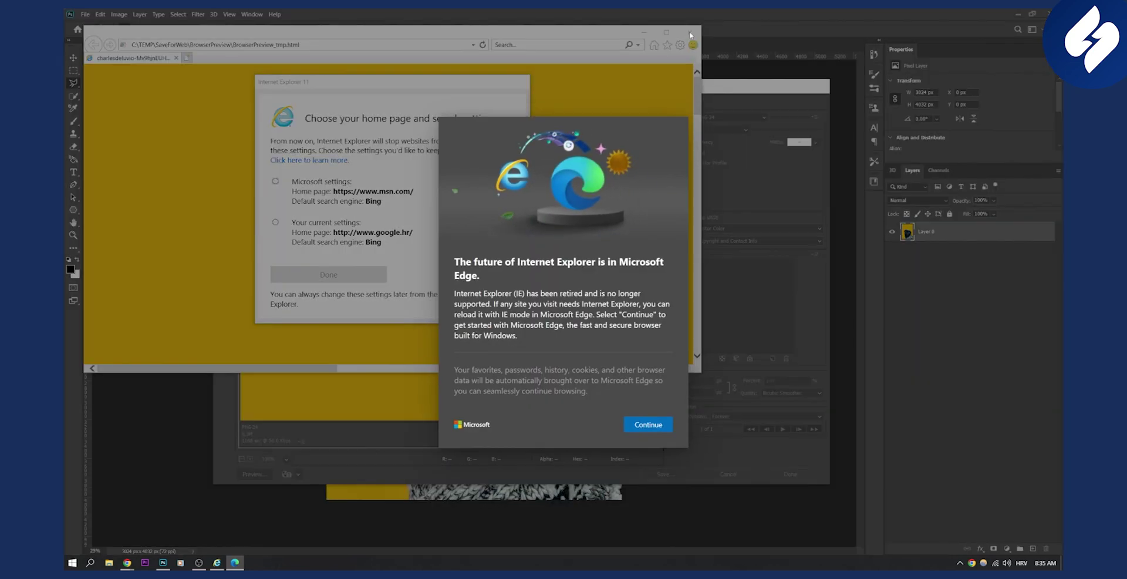
click(648, 424)
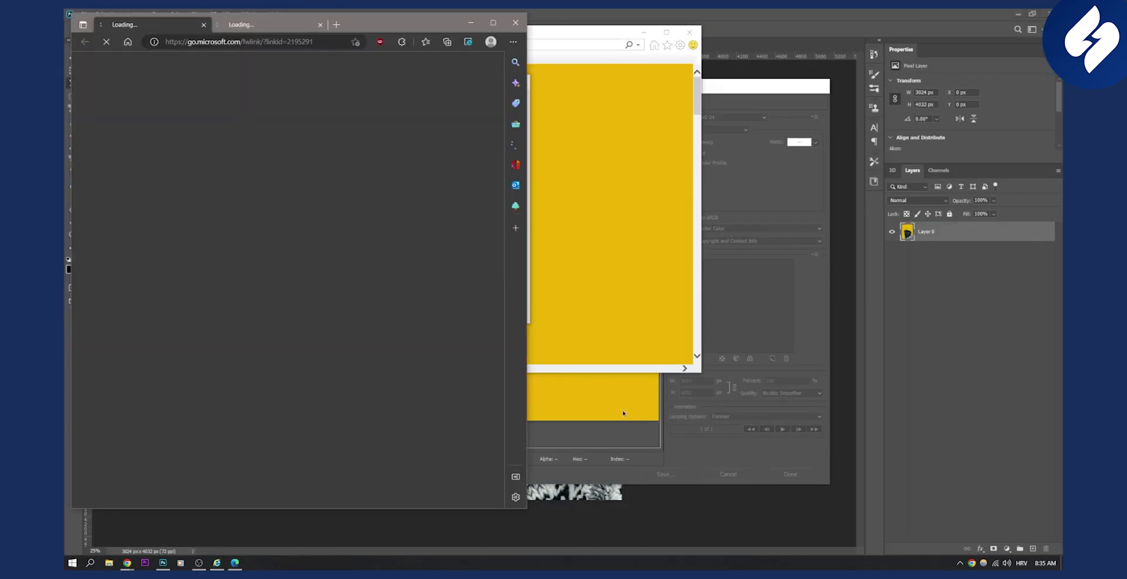
click(515, 22)
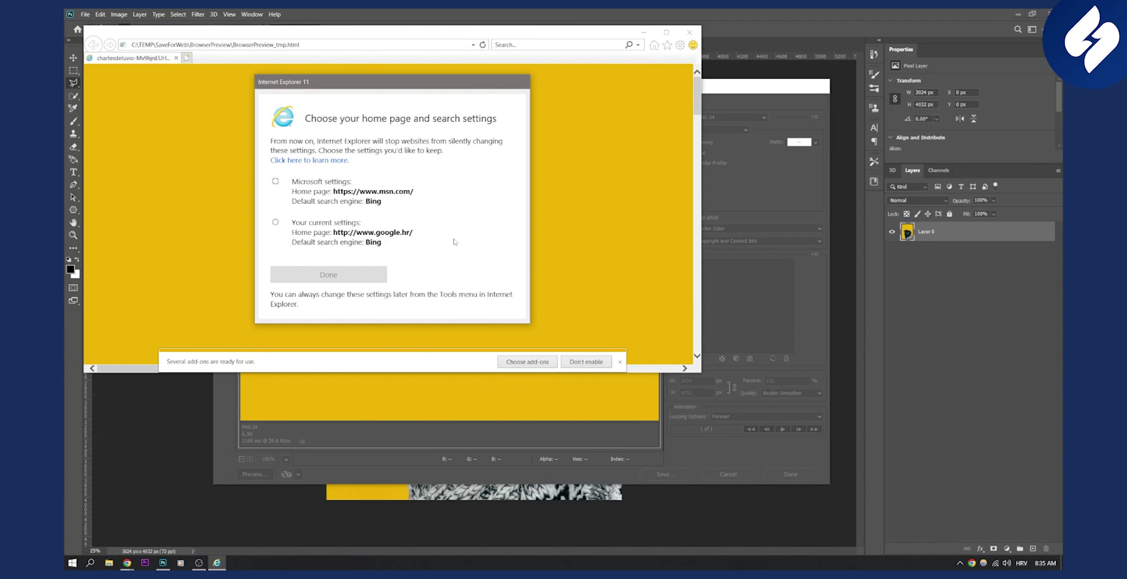
click(306, 226)
click(336, 279)
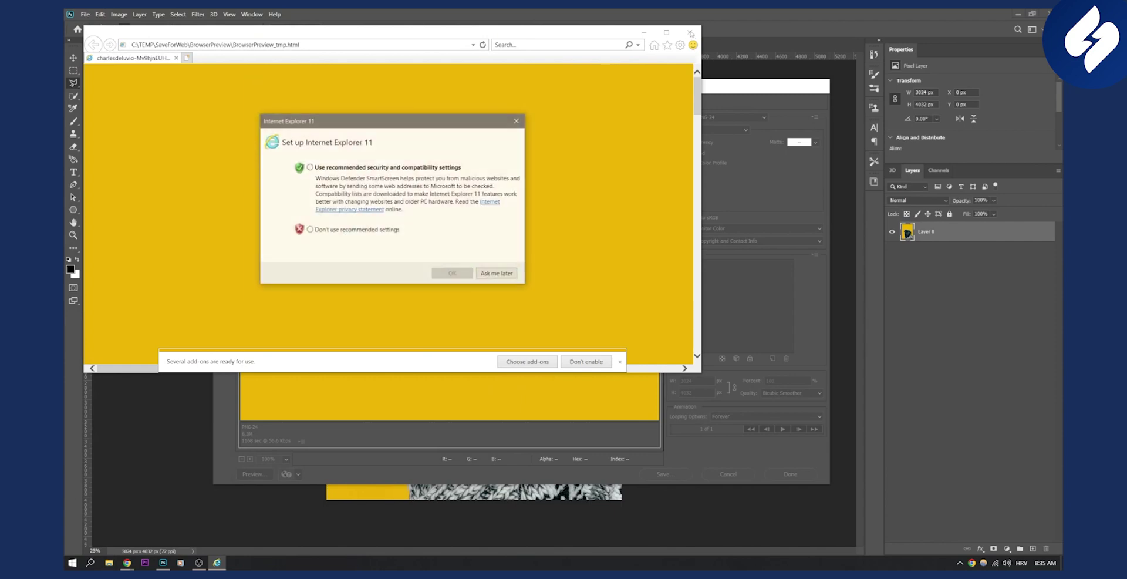
click(496, 273)
click(689, 32)
click(515, 24)
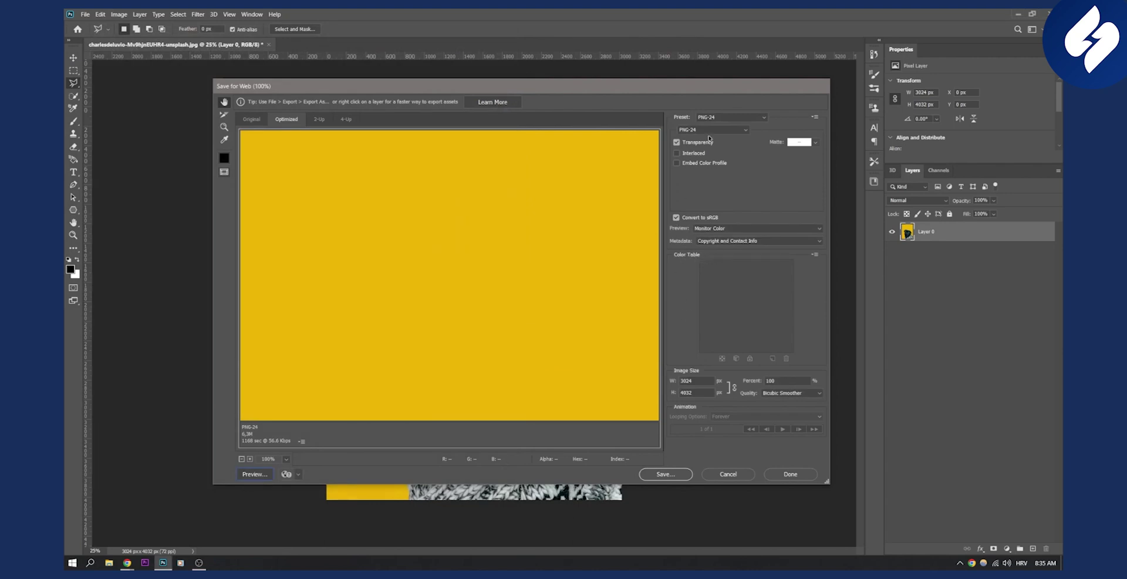
Switch the Save for Web format from PNG-24 to JPEG with the Maximum preset at quality 100.
click(699, 130)
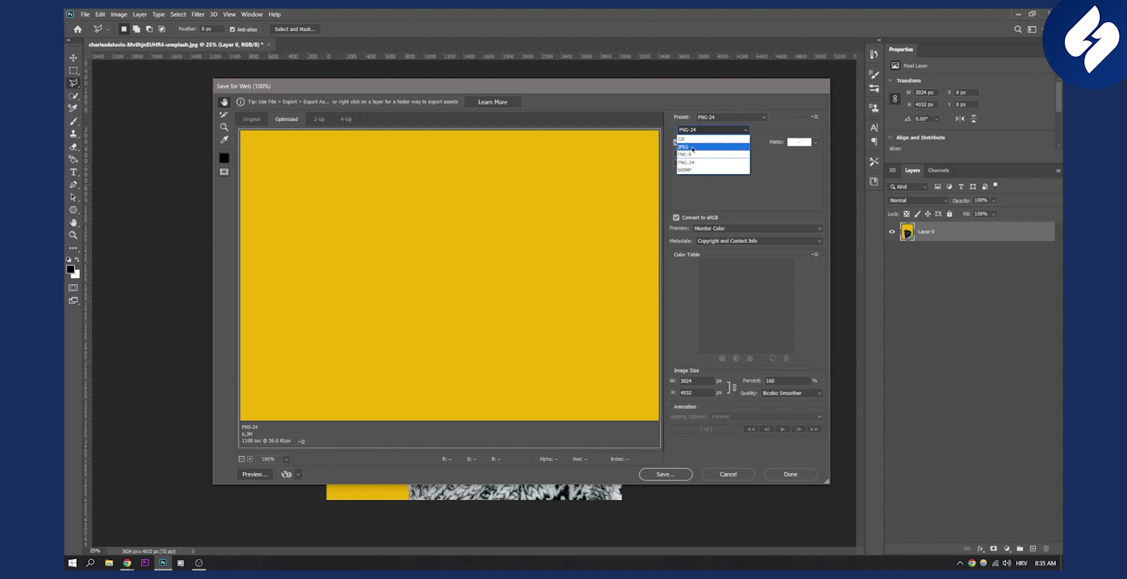
click(692, 149)
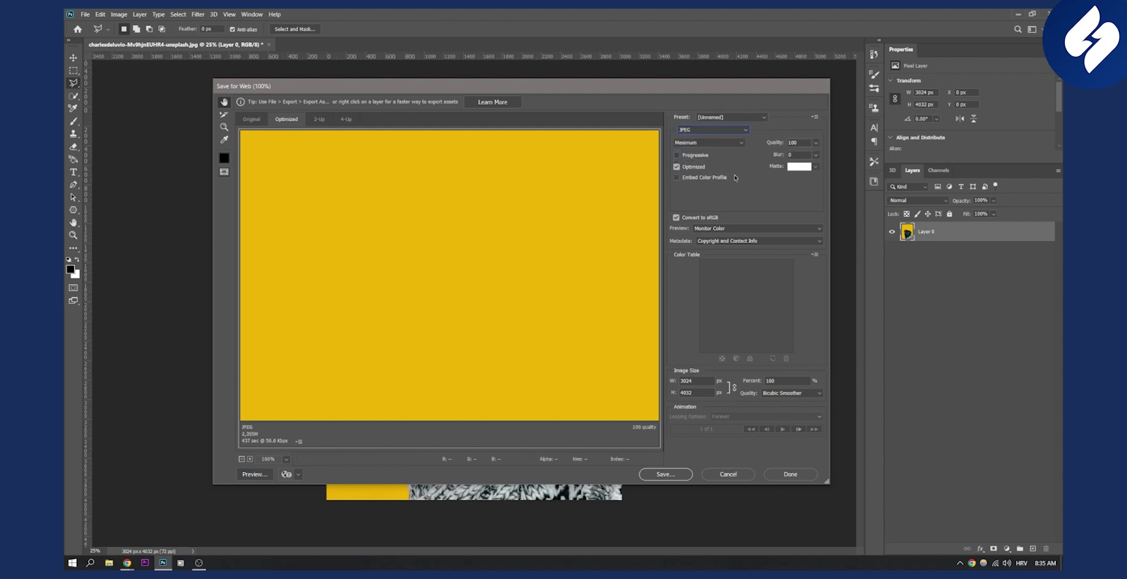
click(709, 142)
click(696, 183)
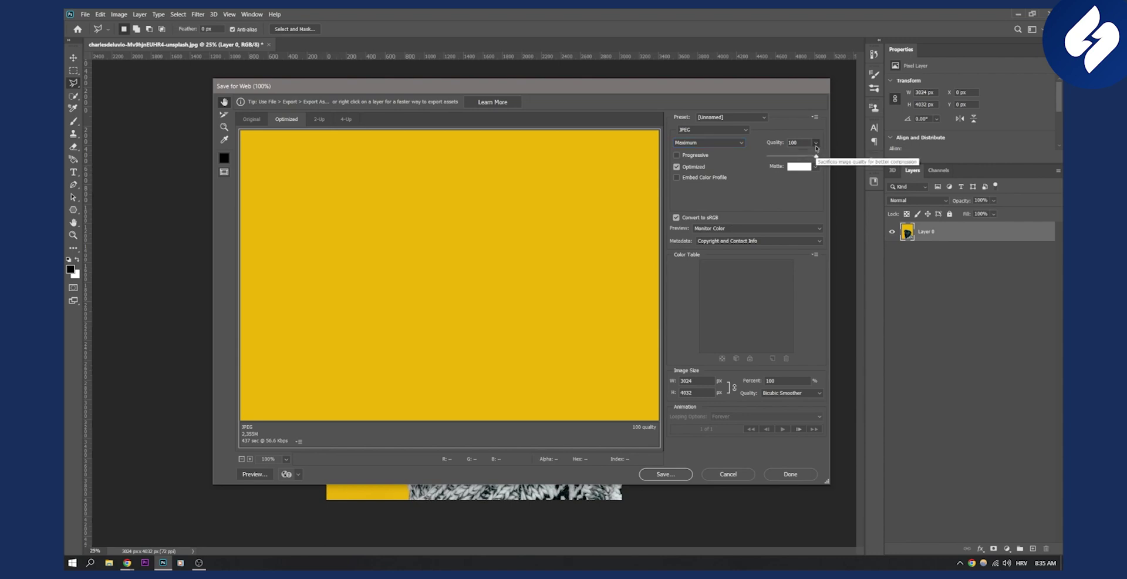
click(815, 143)
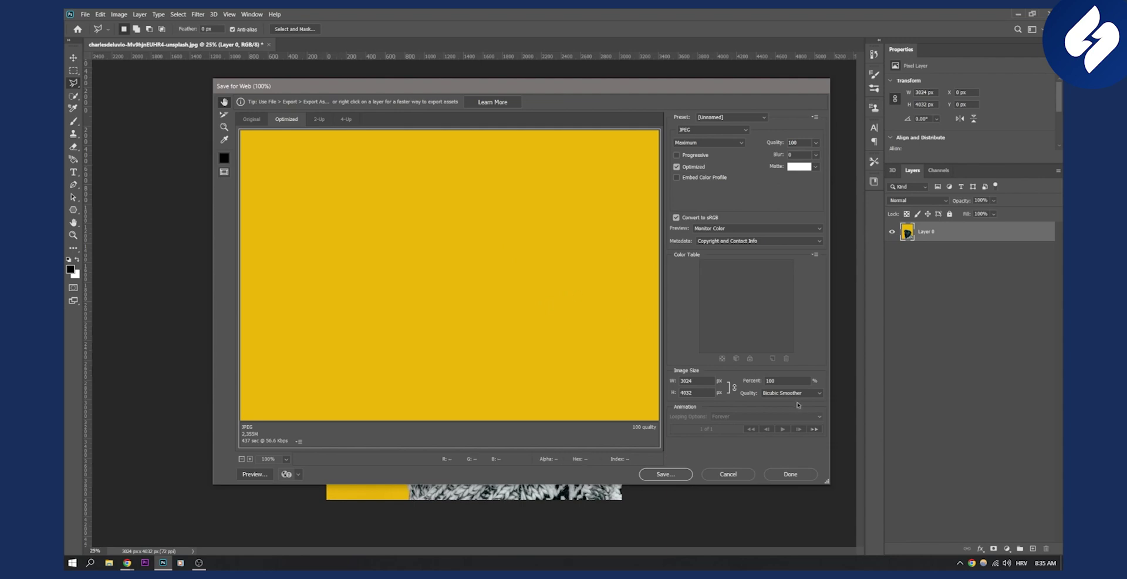
Change the Image Size resampling quality from Bicubic Smoother to Bicubic.
click(798, 393)
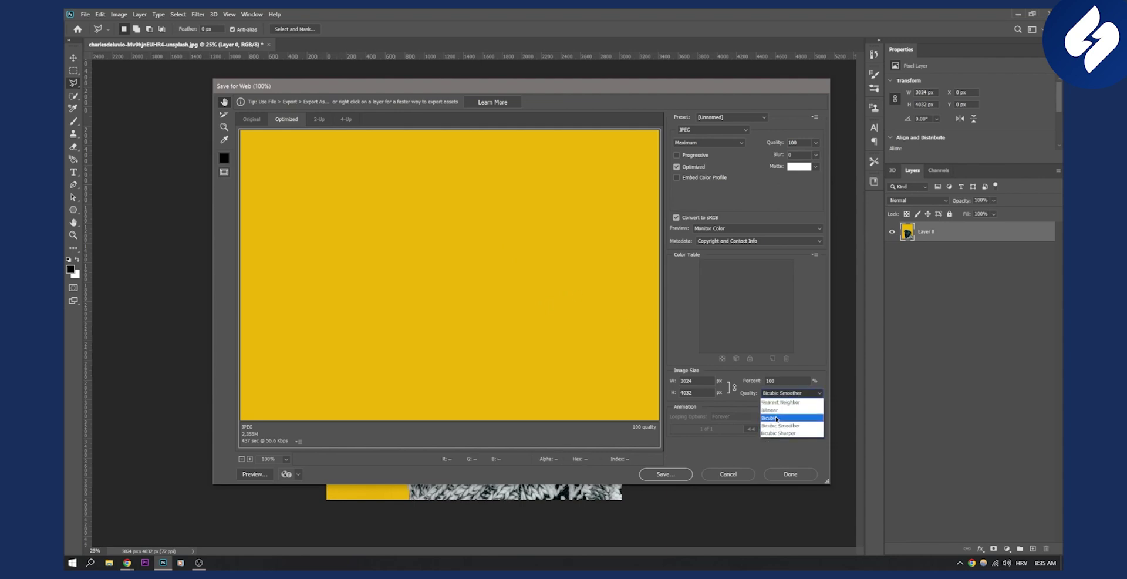
click(776, 418)
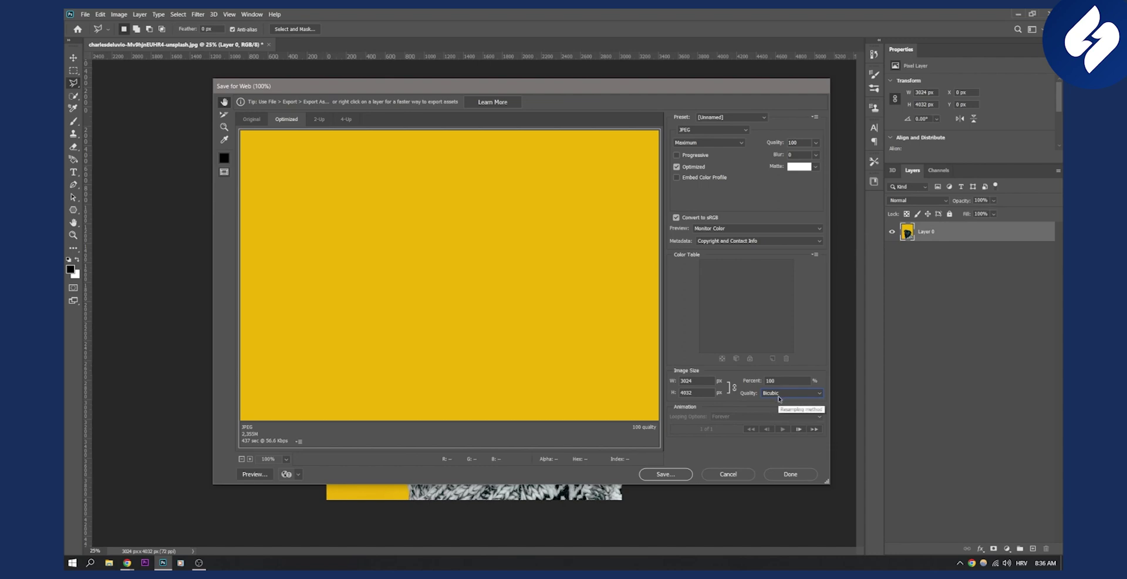
scroll(541, 283, down, 5)
scroll(596, 291, up, 2)
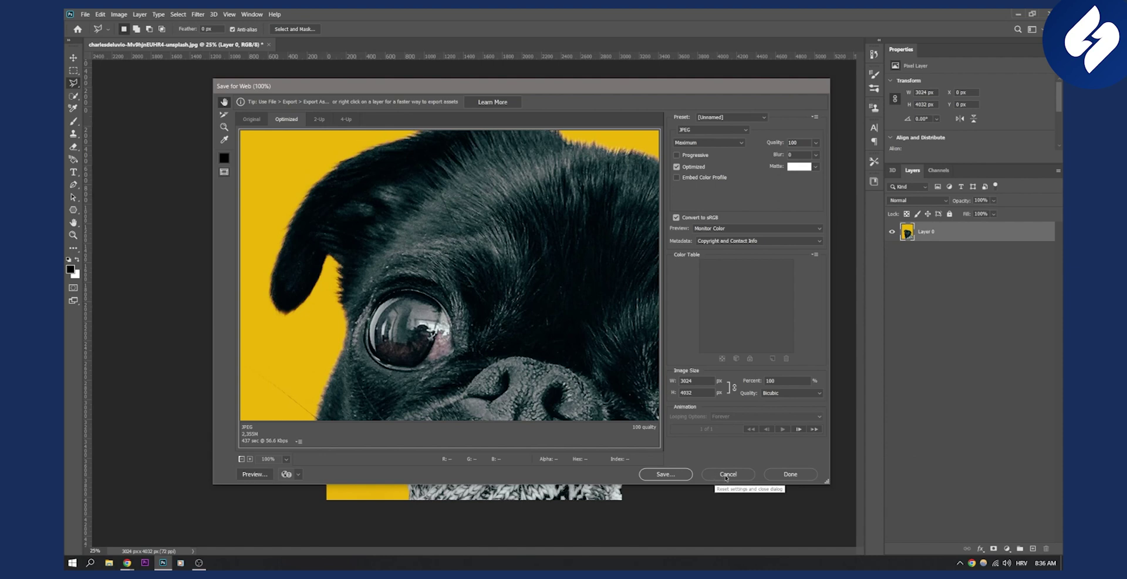
Cancel Save for Web and bring up File > Export > Export As instead.
click(726, 475)
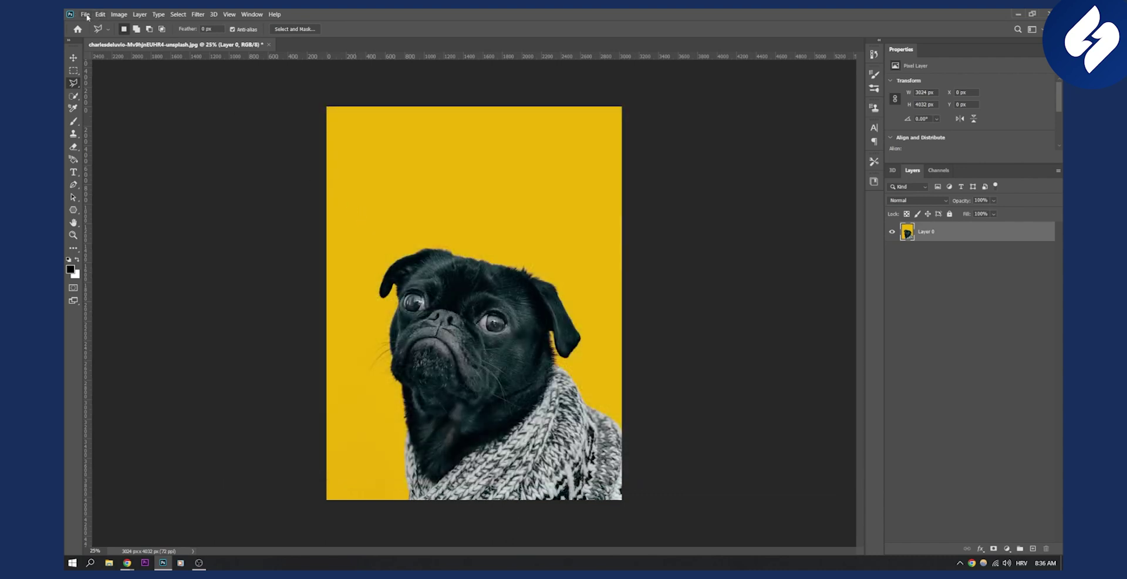
click(85, 14)
mouse_move(167, 152)
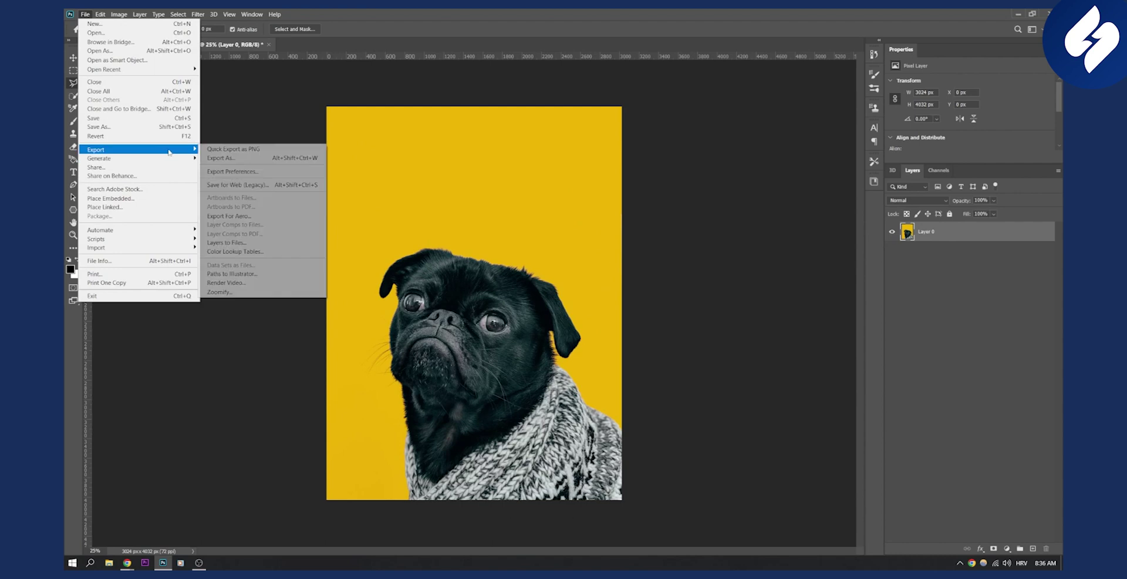
click(255, 158)
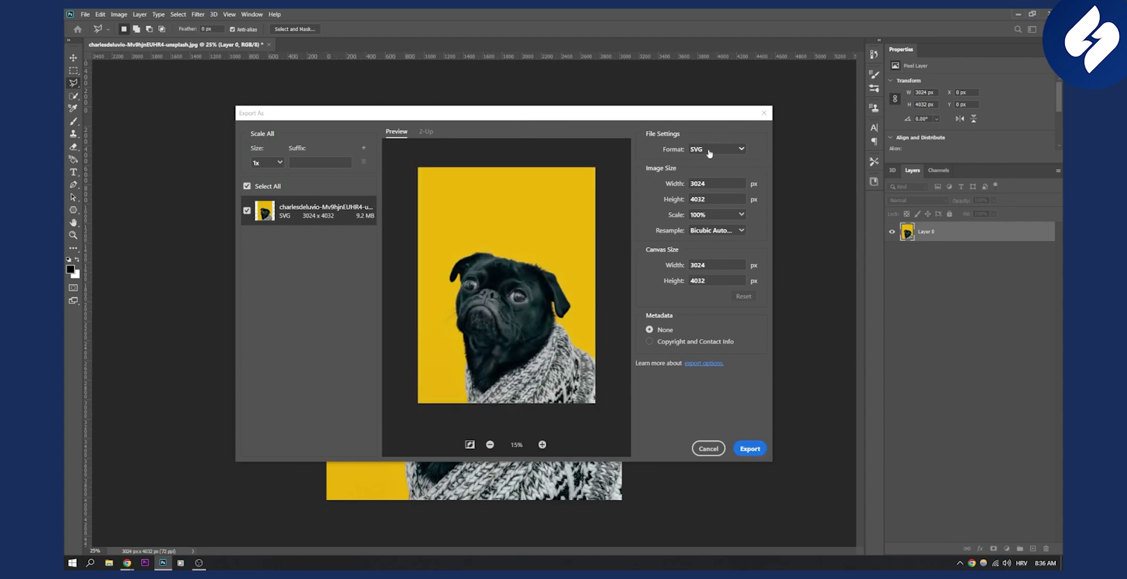
Set Export As to JPG with Bicubic resampling and Convert to sRGB unchecked.
click(709, 151)
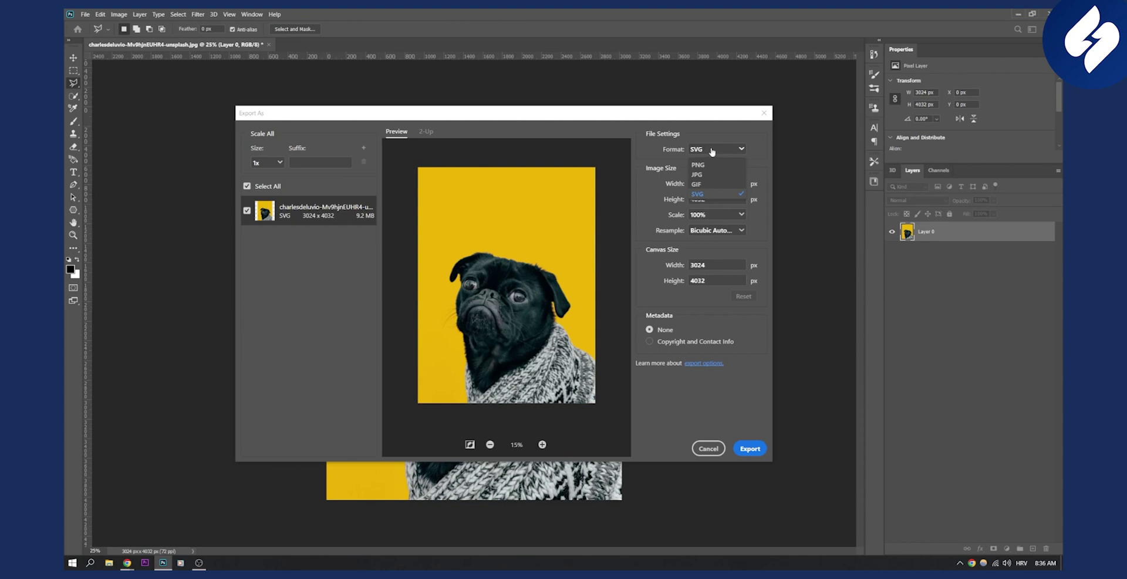
click(700, 174)
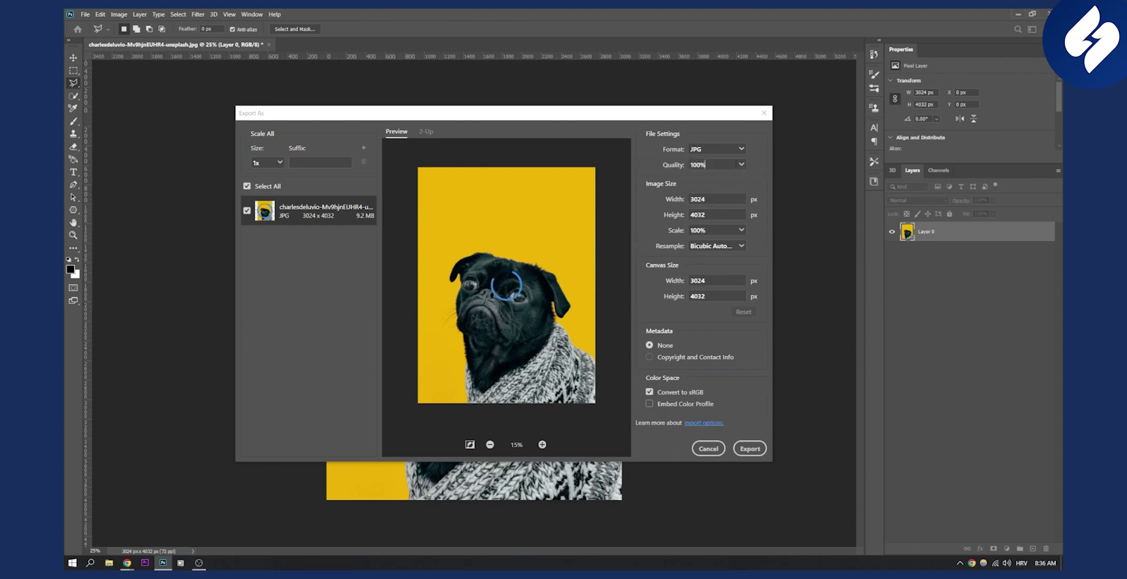
click(714, 252)
click(705, 262)
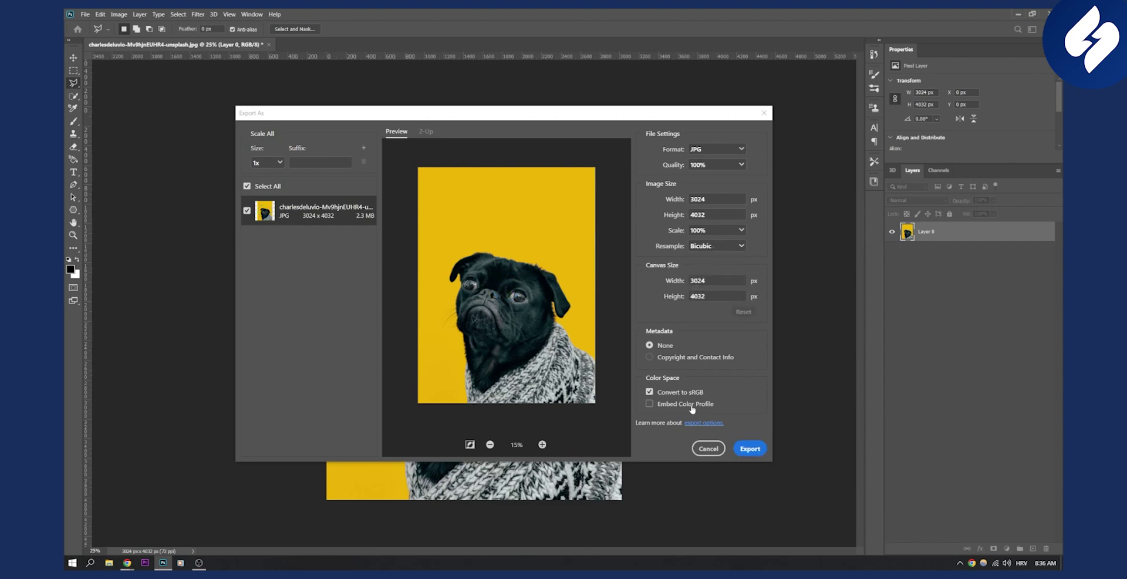
click(670, 394)
click(543, 445)
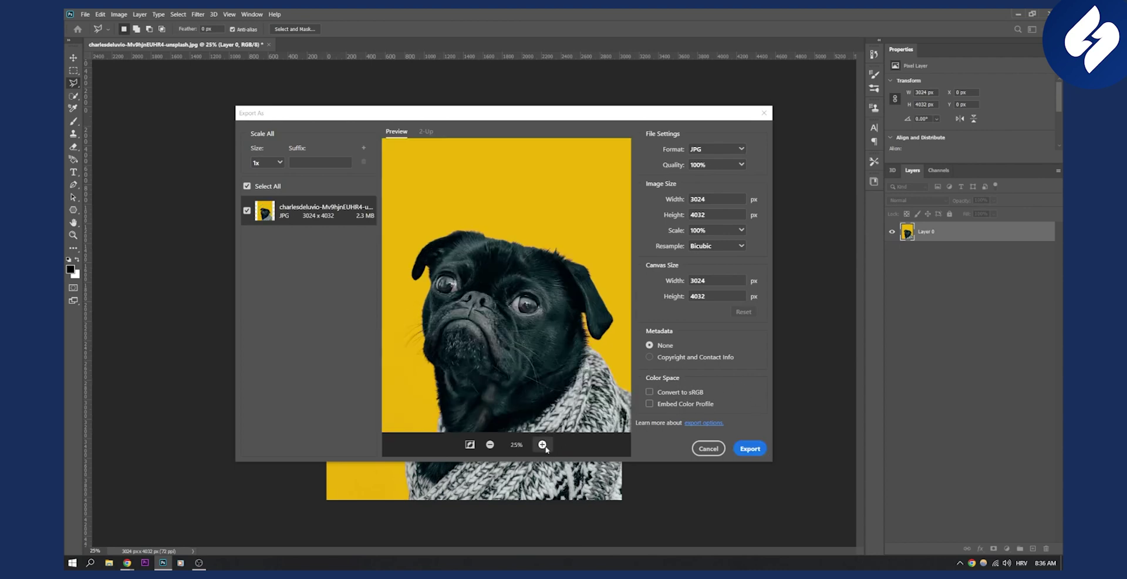
click(542, 445)
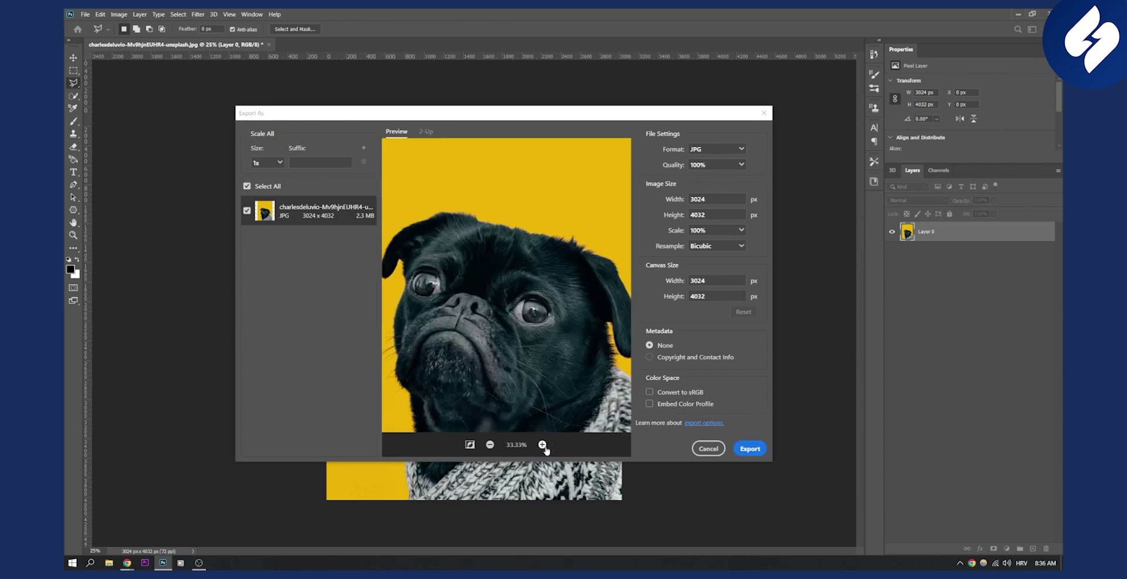
click(490, 444)
click(490, 444)
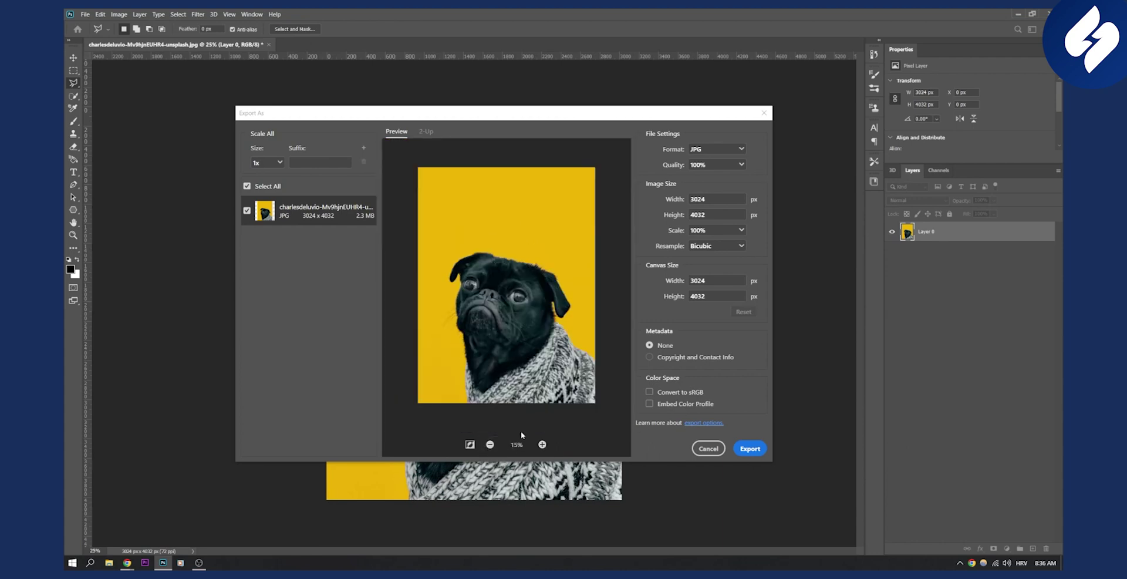
click(744, 450)
click(726, 151)
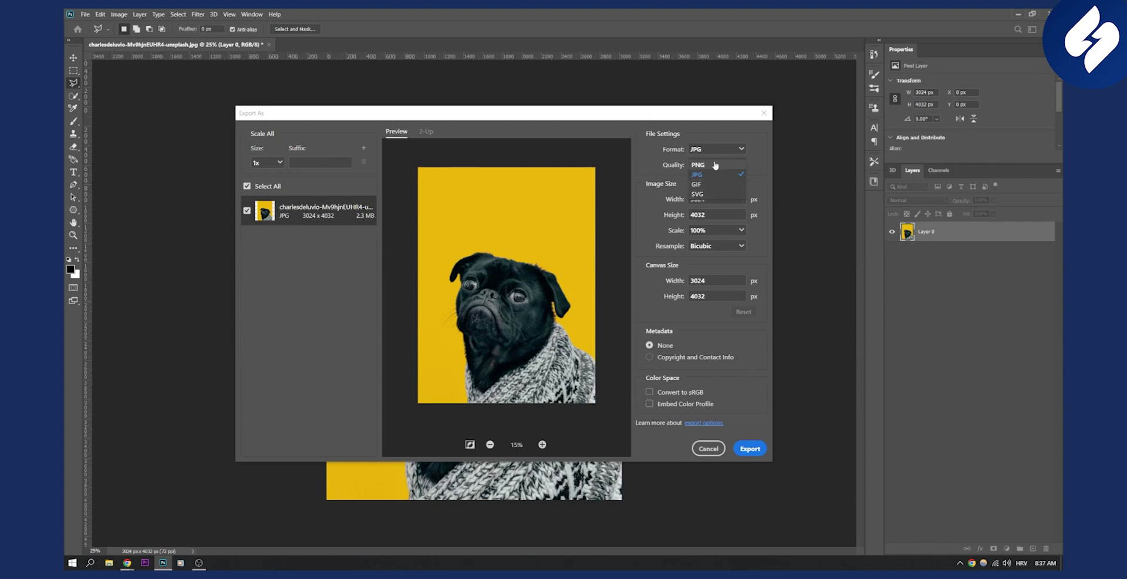
click(762, 161)
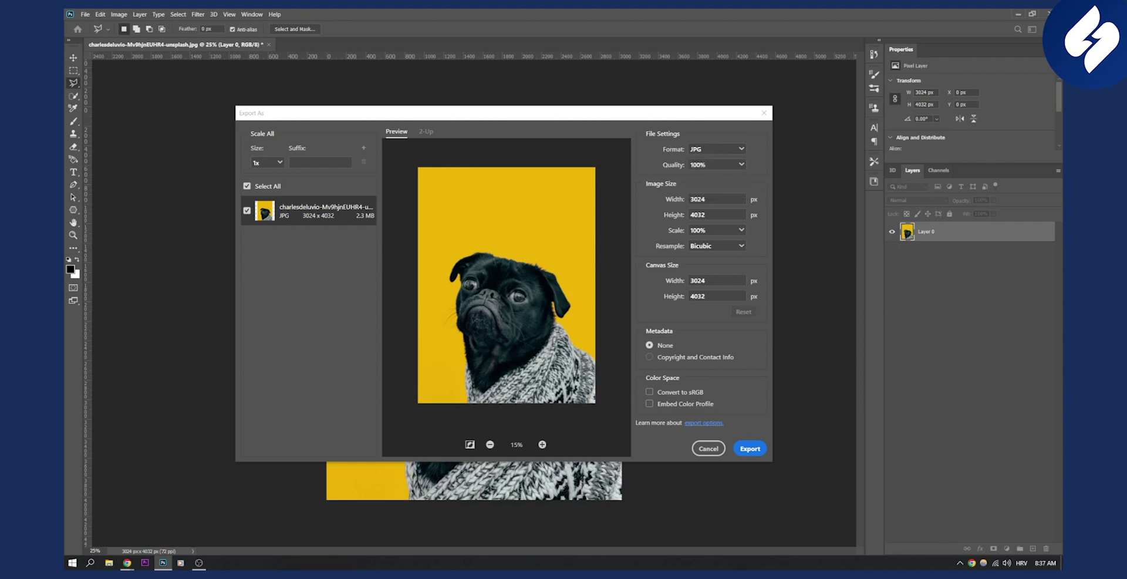